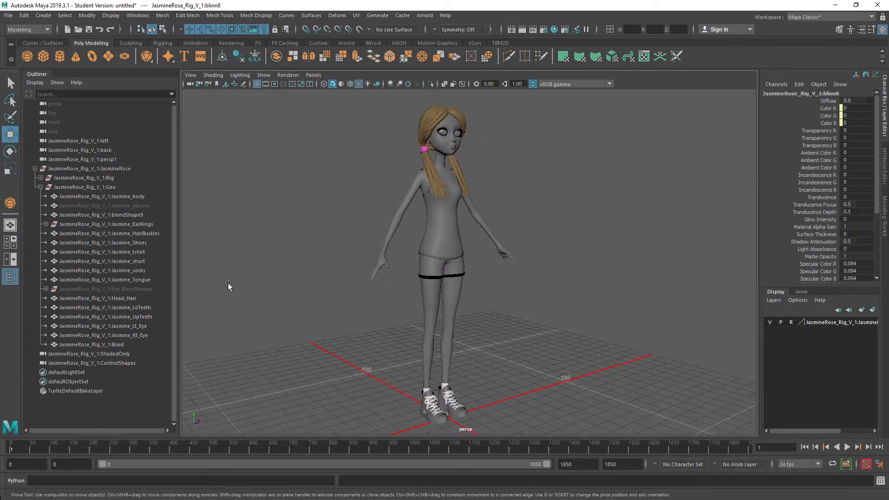
Step: Open the Hypershade, enlarge its material browser and move the window clear of the Outliner and the character
left_click(128, 252)
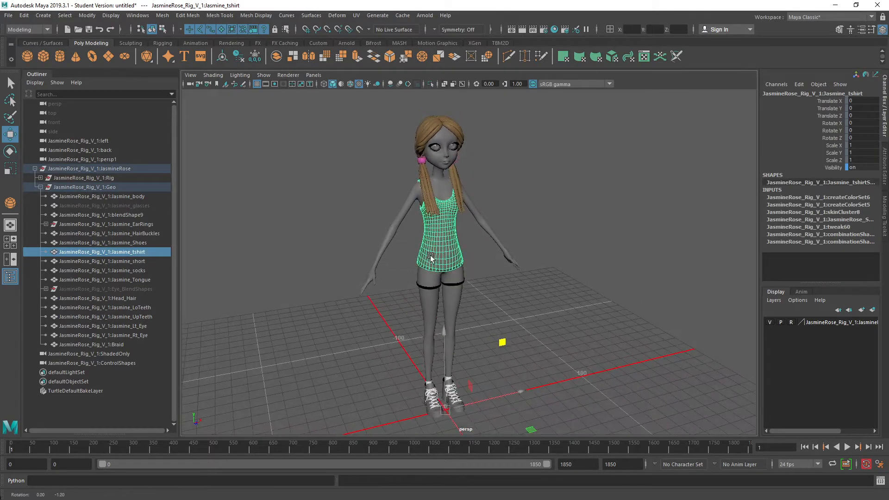
left_click(554, 29)
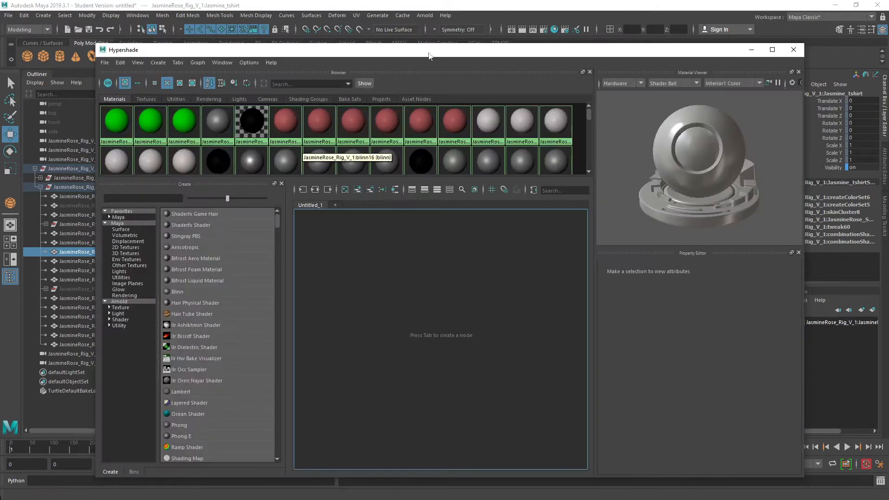
left_click(421, 162)
left_click_drag(418, 178, 386, 338)
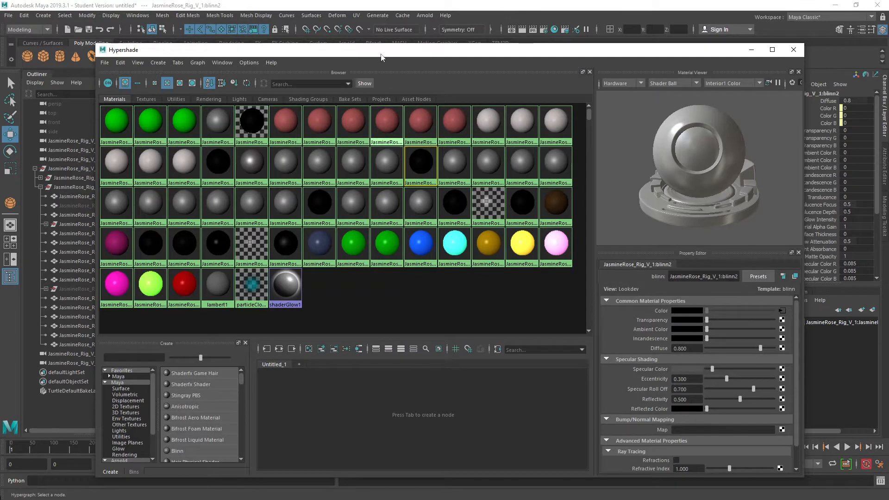
left_click_drag(386, 50, 763, 43)
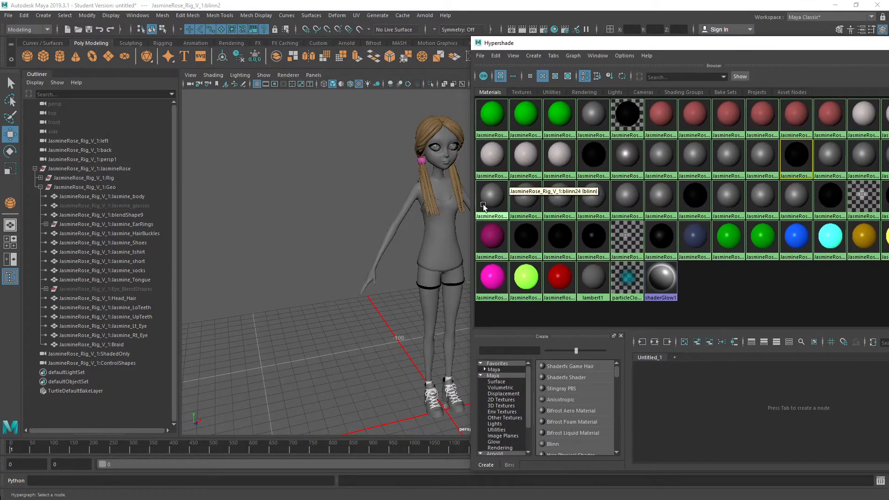
Step: Select the material assigned to the Jasmine_tshirt mesh using Select Materials from Objects
left_click(129, 252)
left_click(496, 55)
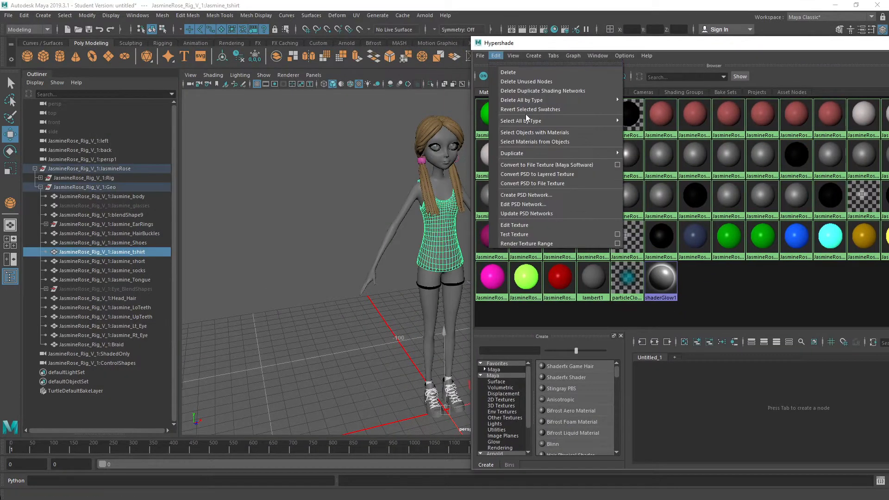
left_click(535, 142)
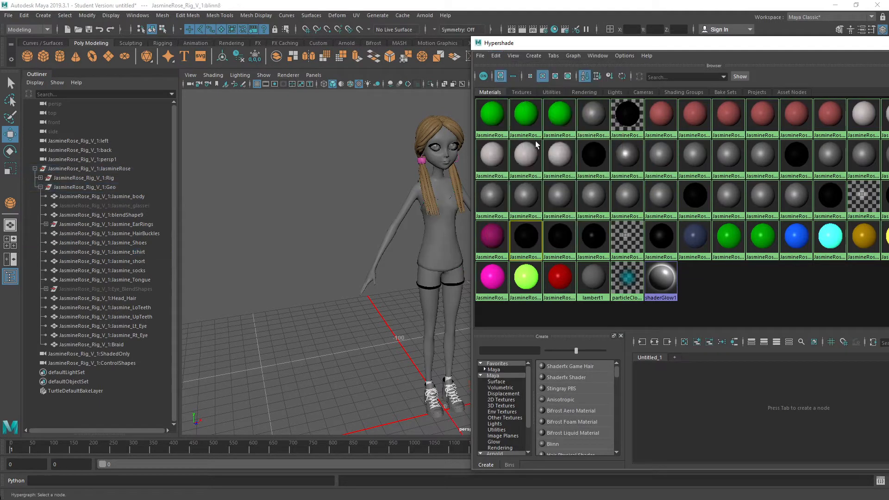
mouse_move(532, 215)
left_mouse_down()
mouse_move(533, 269)
mouse_move(544, 231)
left_mouse_up()
key("Escape")
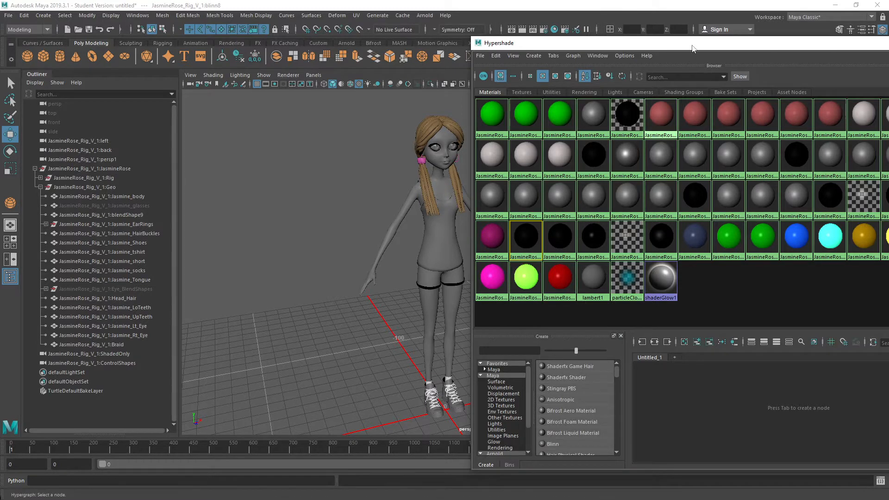
Step: Bring the shirt material's properties into view and open the file texture connected to its Color attribute
left_click_drag(695, 43, 299, 42)
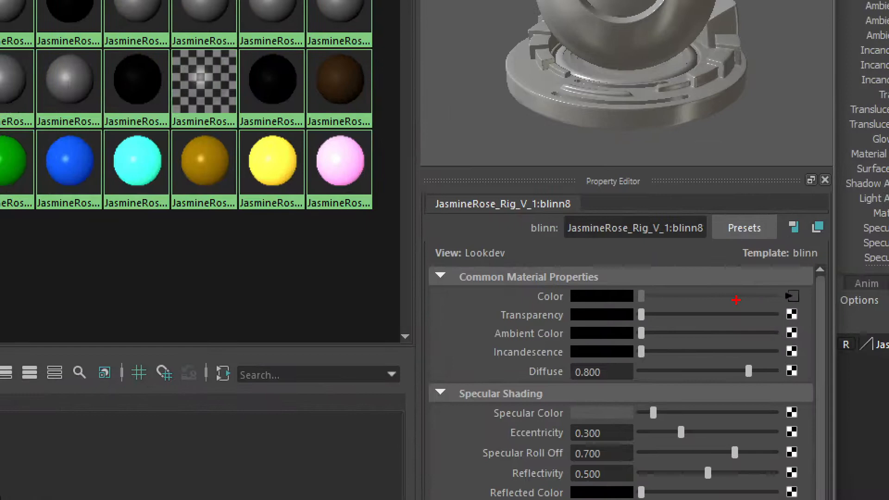
mouse_move(659, 284)
left_mouse_down()
mouse_move(622, 291)
mouse_move(781, 298)
mouse_move(693, 268)
left_mouse_up()
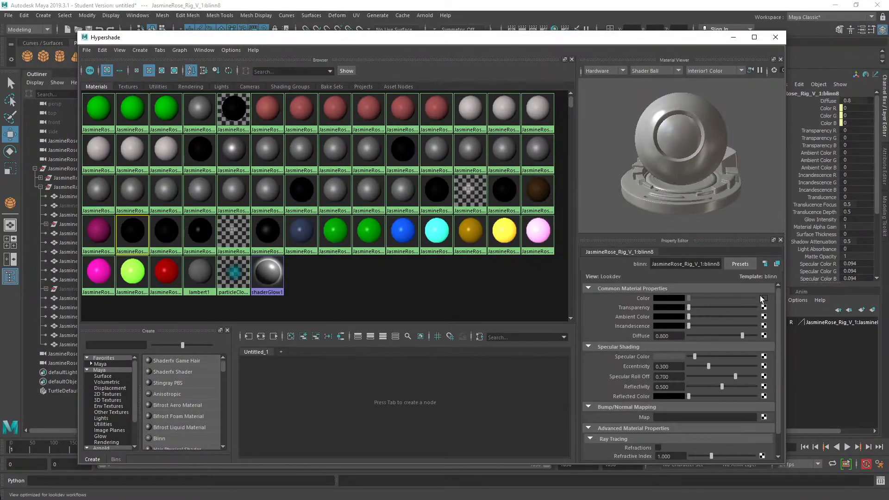
left_click(792, 296)
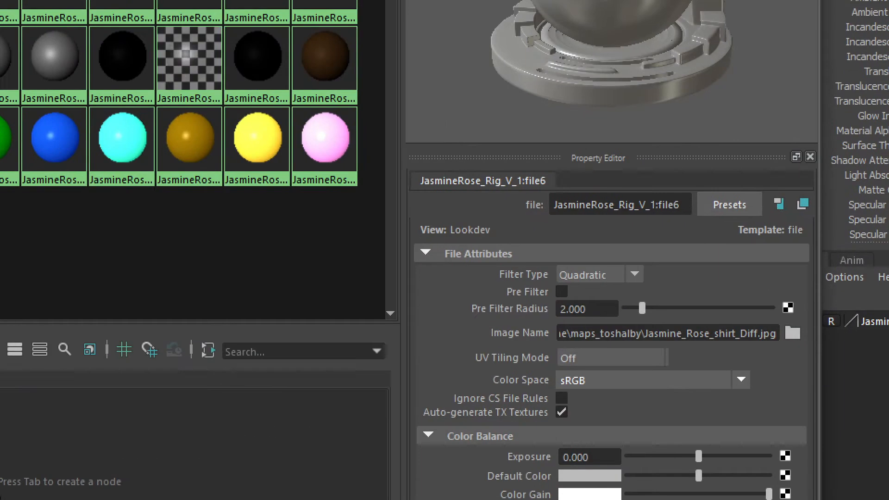
mouse_move(689, 316)
left_mouse_down()
mouse_move(680, 348)
mouse_move(720, 307)
left_mouse_up()
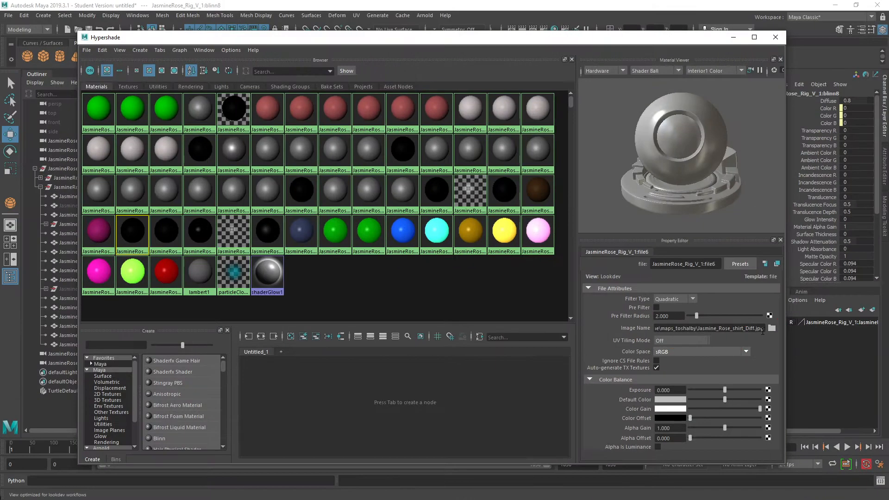
Step: Highlight the shirt texture's full image path, then open the image file browser and dismiss it without choosing a file
left_click_drag(761, 328, 618, 339)
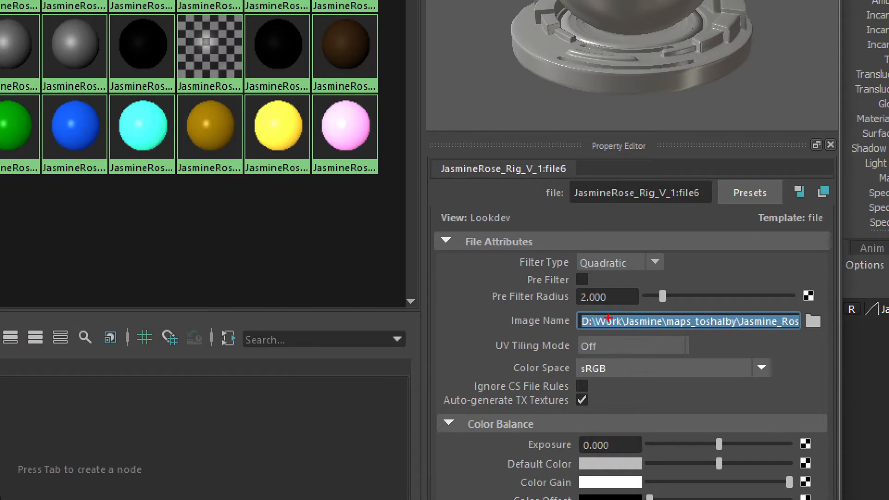
left_click_drag(664, 317, 647, 323)
mouse_move(563, 313)
left_mouse_down()
mouse_move(644, 295)
mouse_move(632, 294)
left_mouse_up()
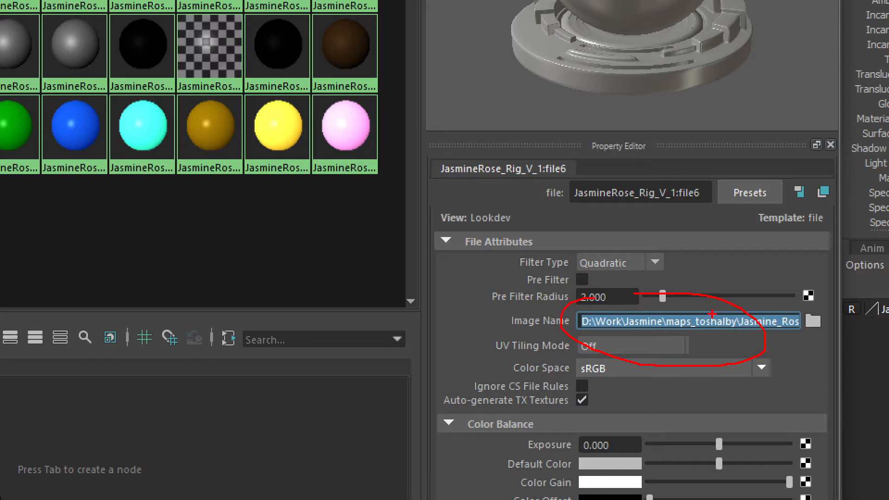
left_click_drag(552, 230, 605, 305)
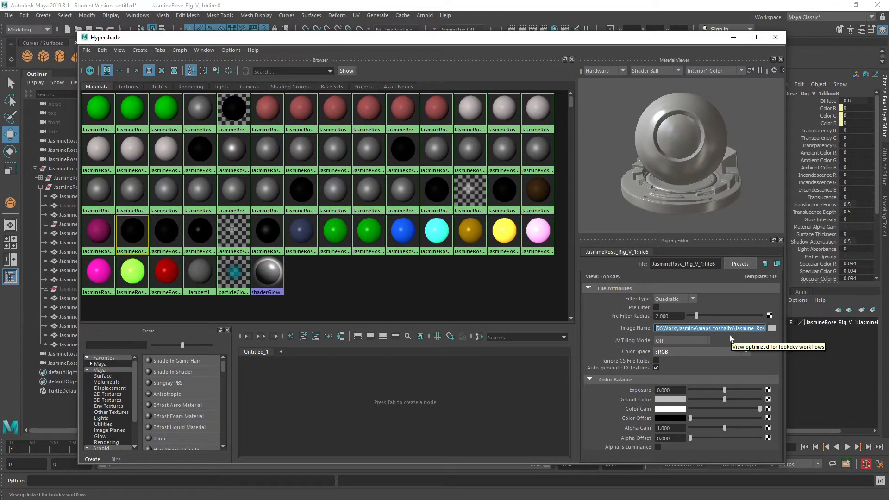
left_click(773, 328)
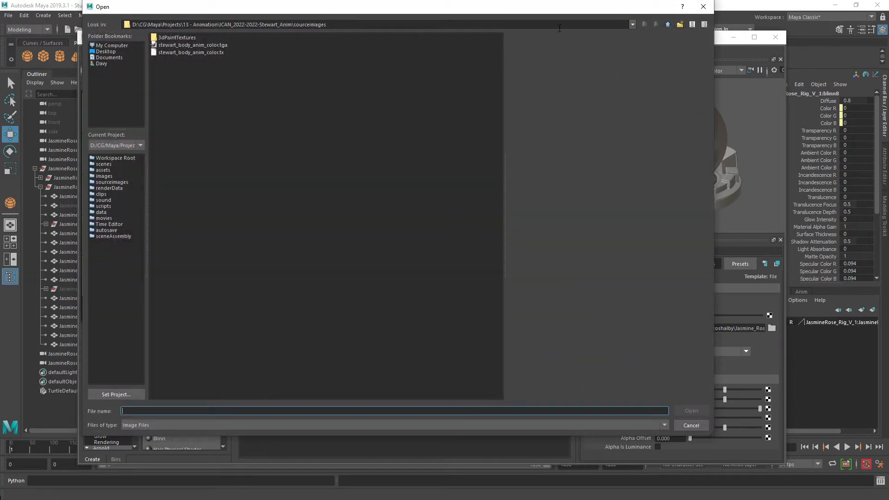
left_click(703, 9)
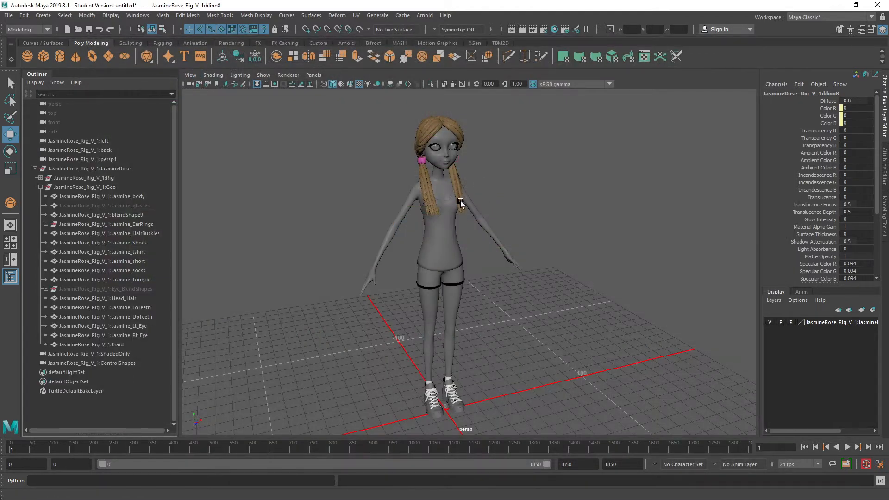
Step: Open the File Path Editor and move it over the viewport to list the scene's texture paths
left_click(92, 17)
mouse_move(136, 19)
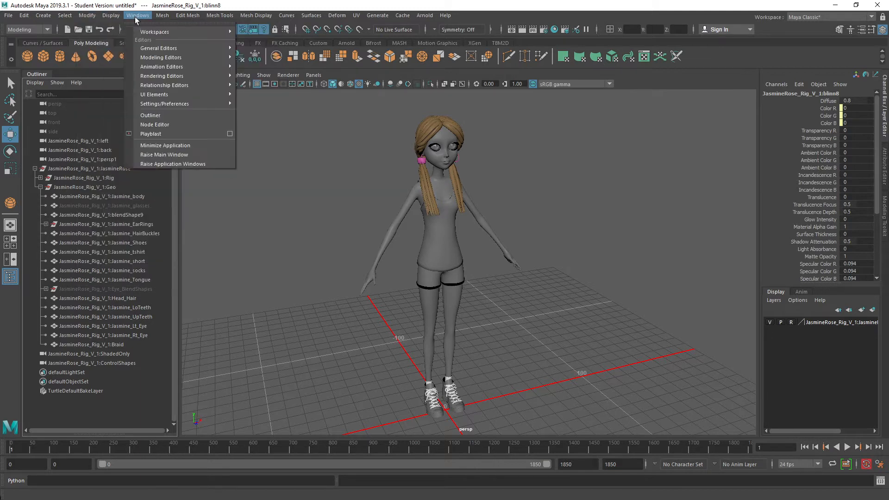
mouse_move(151, 51)
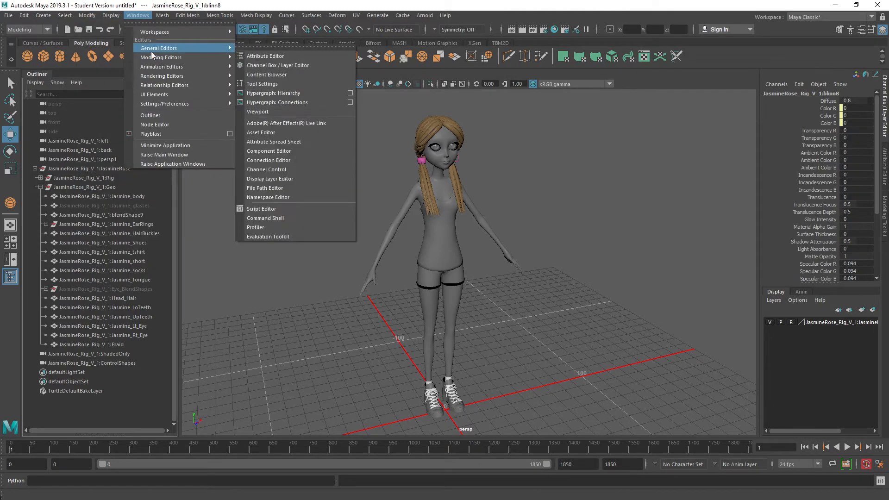
left_click(278, 189)
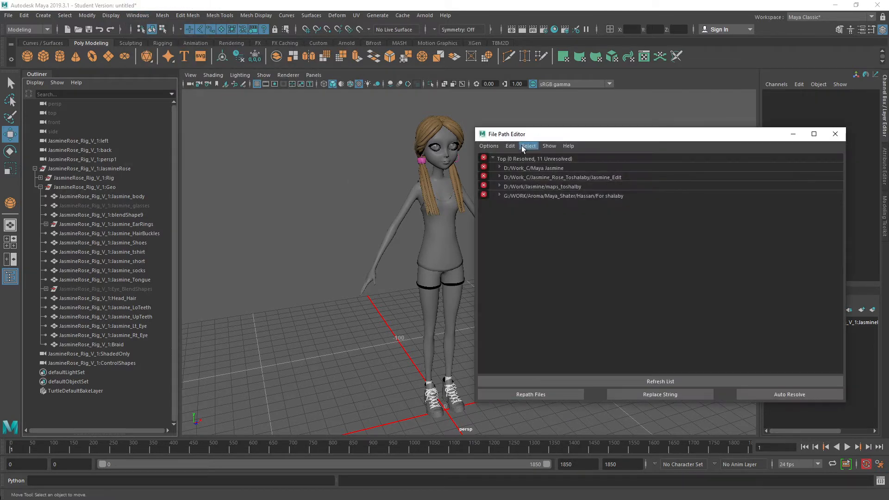
left_click_drag(280, 138, 270, 133)
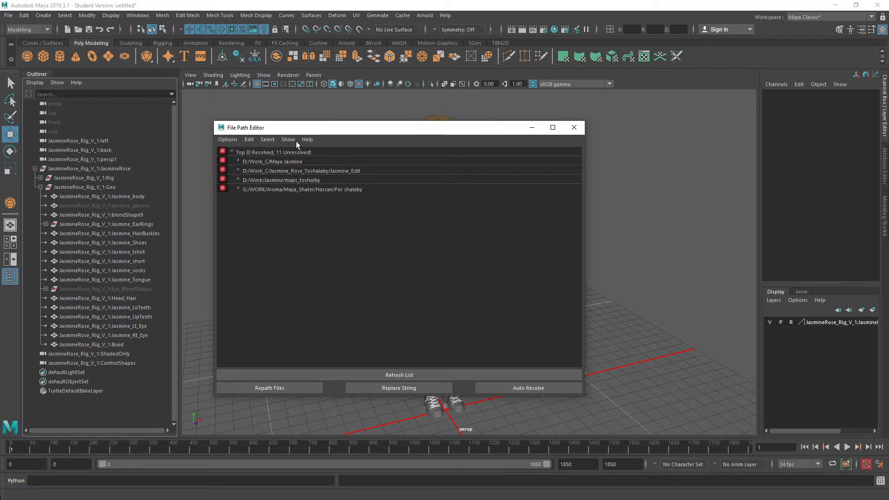
Step: Select all listed texture paths through the Top entry and arrange the editor so the character stays visible beside it
left_click(268, 152)
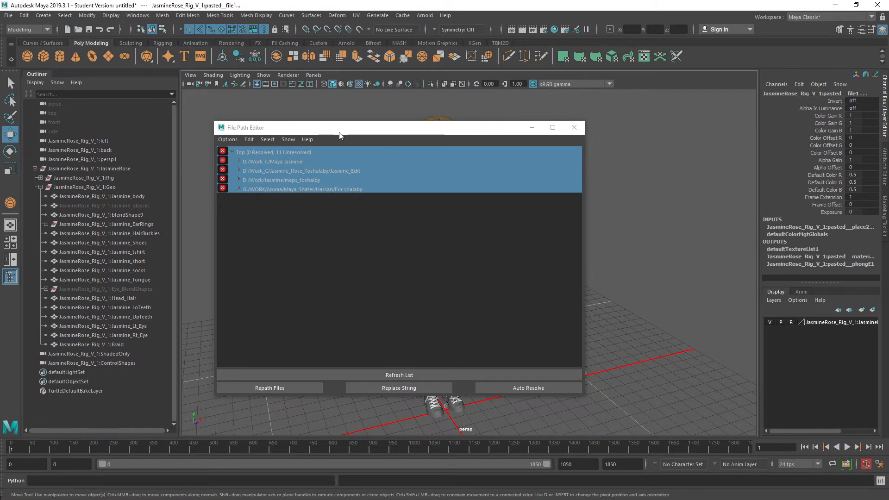
left_click_drag(341, 133, 584, 126)
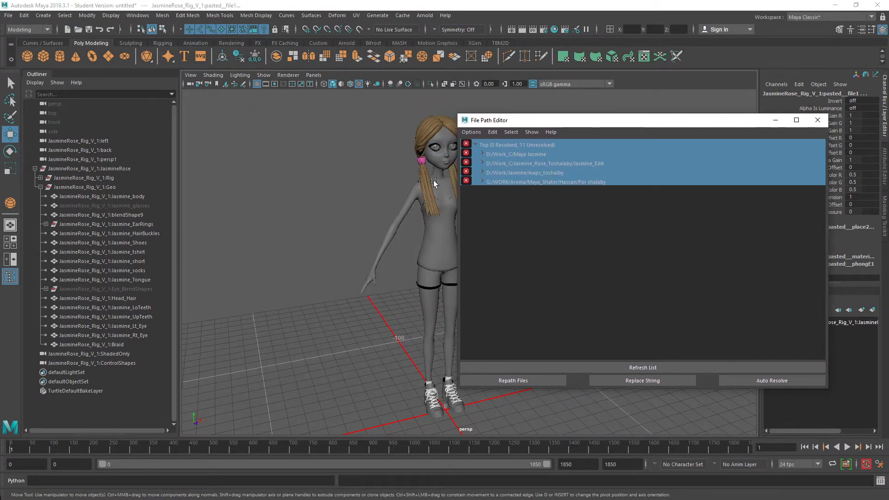
middle_click_drag(362, 206, 248, 214, "alt")
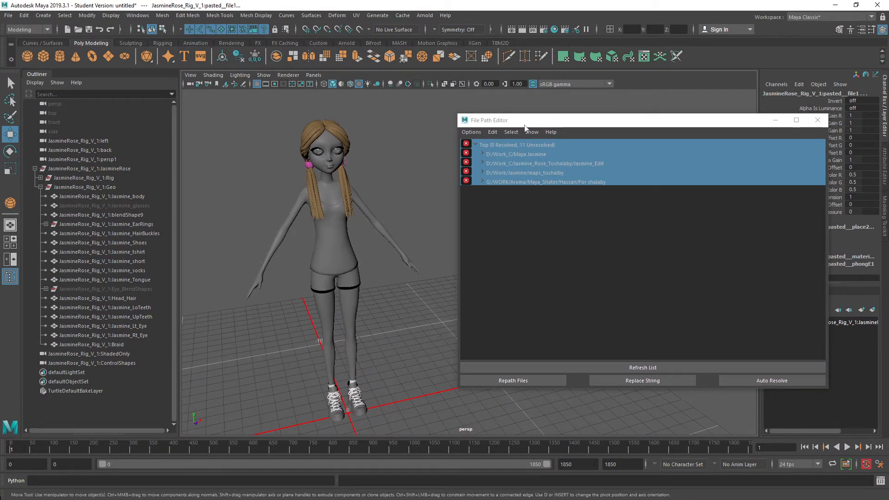
left_click_drag(527, 126, 482, 121)
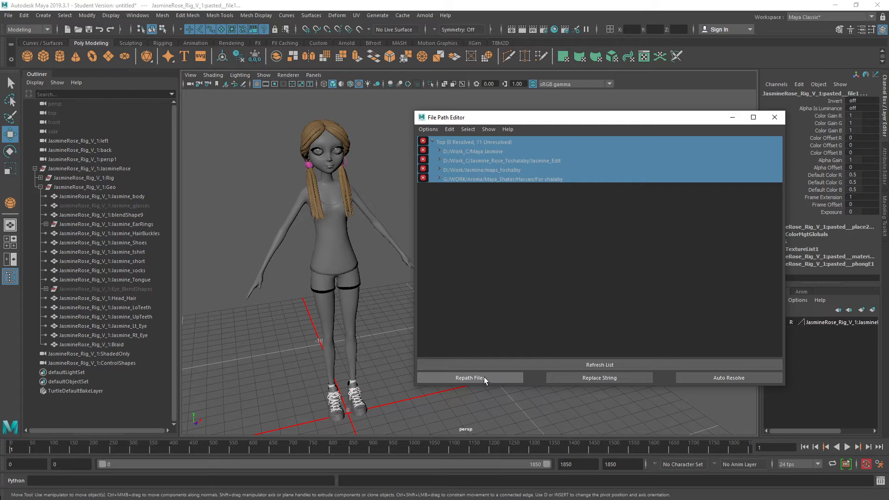
Step: Repath the selected files to D:\CG\Maya\Rigs\Body\JasmineRose_Rig_V_1\maps_toshalby, searching subdirectories and including currently resolved files
left_click(485, 377)
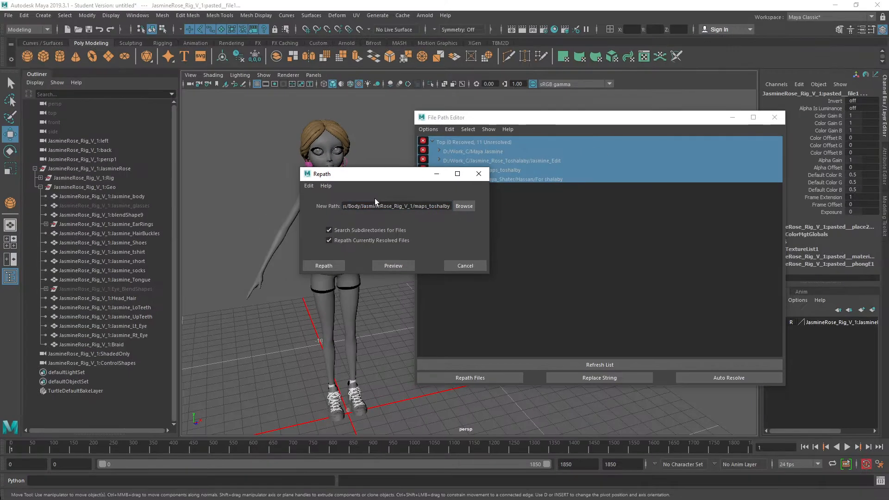
left_click(555, 219)
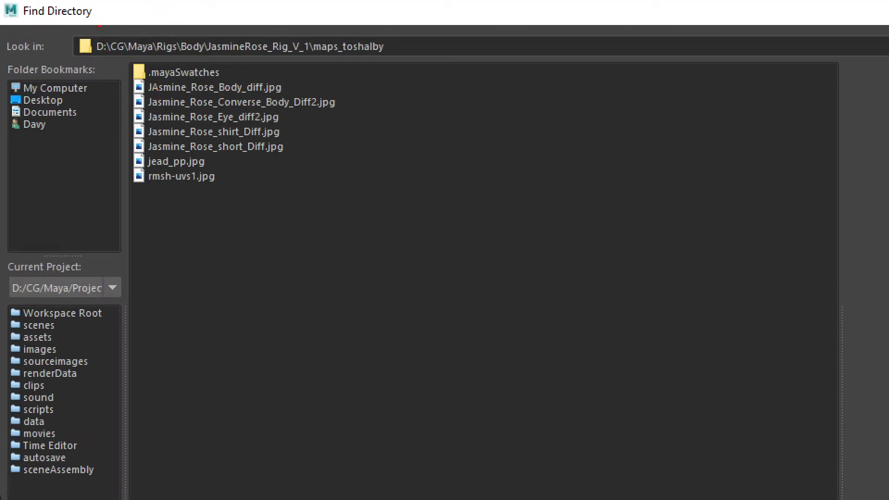
mouse_move(98, 26)
left_mouse_down()
mouse_move(249, 56)
mouse_move(400, 31)
left_mouse_up()
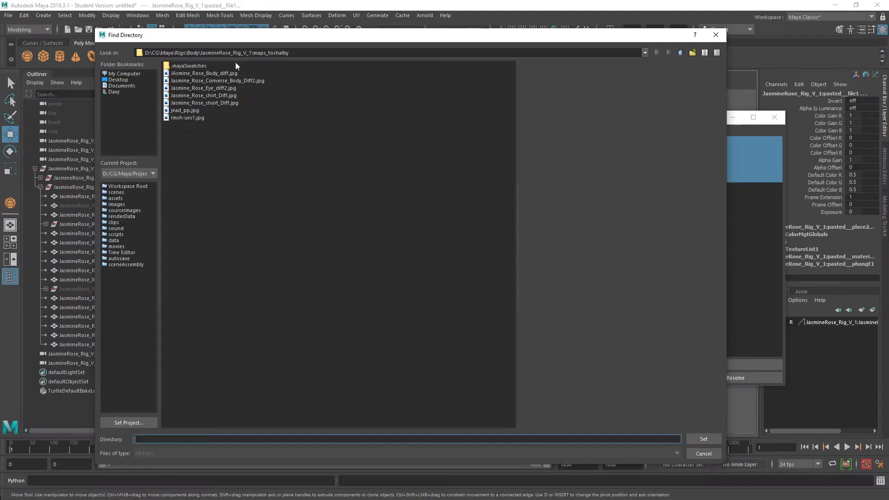
left_click(703, 440)
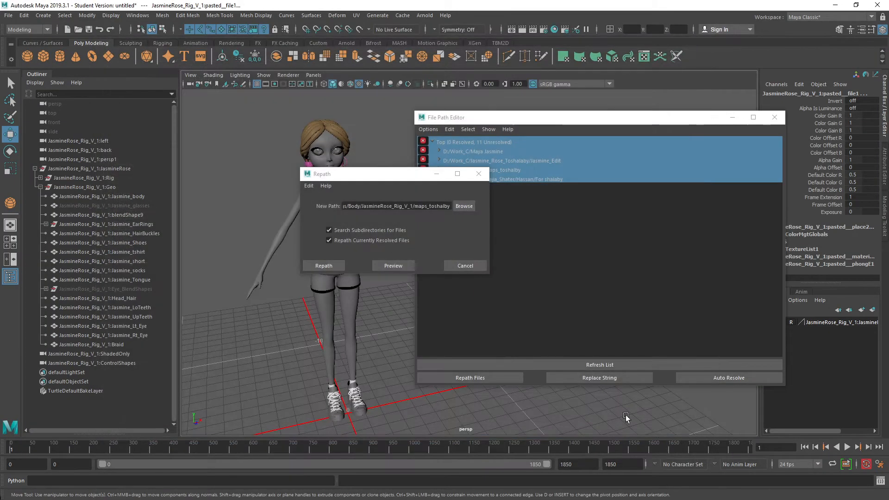
left_click(319, 266)
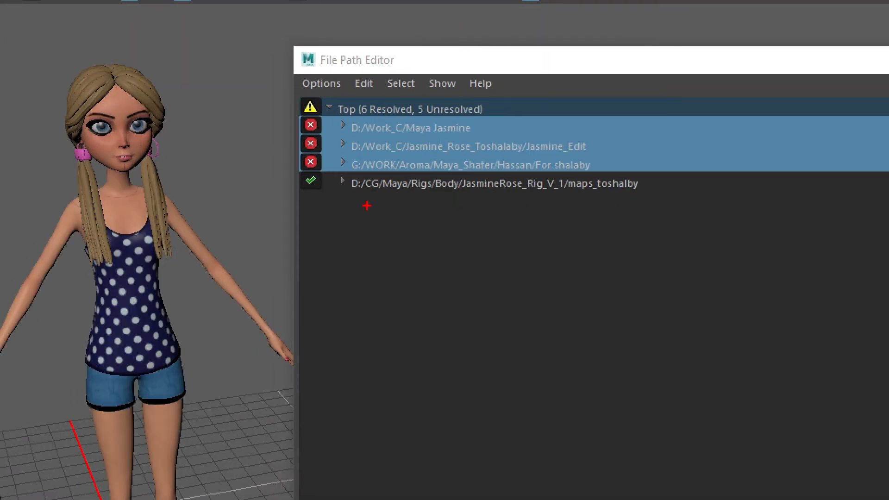
mouse_move(304, 171)
left_mouse_down()
mouse_move(334, 219)
mouse_move(572, 225)
mouse_move(592, 193)
mouse_move(464, 163)
left_mouse_up()
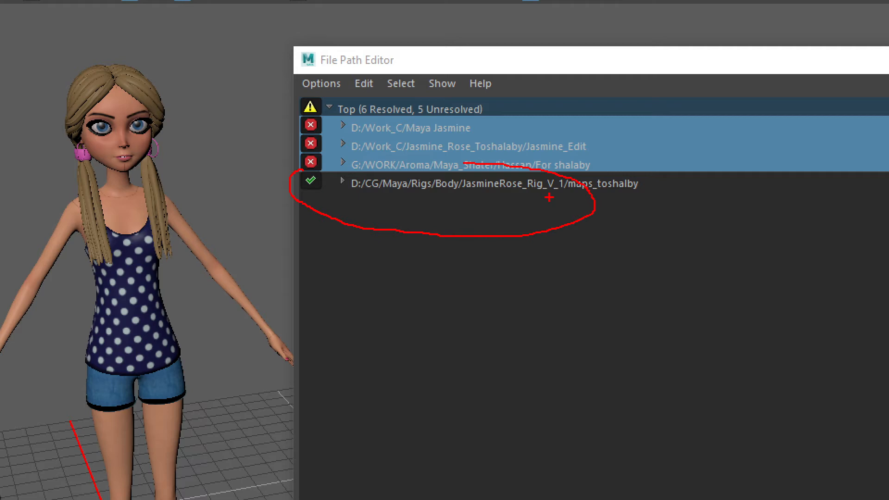
mouse_move(548, 97)
left_mouse_down()
mouse_move(494, 121)
mouse_move(507, 120)
left_mouse_up()
left_click_drag(653, 115, 579, 141)
mouse_move(597, 130)
left_mouse_down()
mouse_move(580, 141)
mouse_move(610, 141)
left_mouse_up()
left_click_drag(665, 152, 604, 162)
left_click_drag(624, 156, 651, 171)
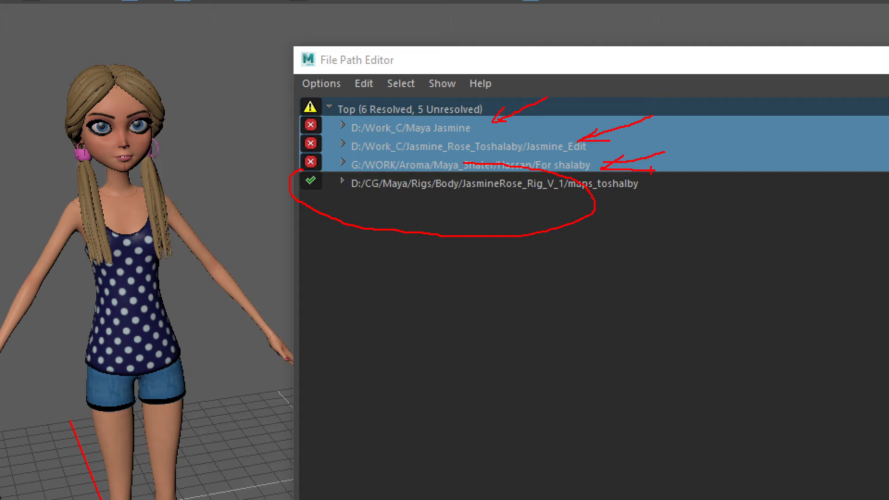
key("Escape")
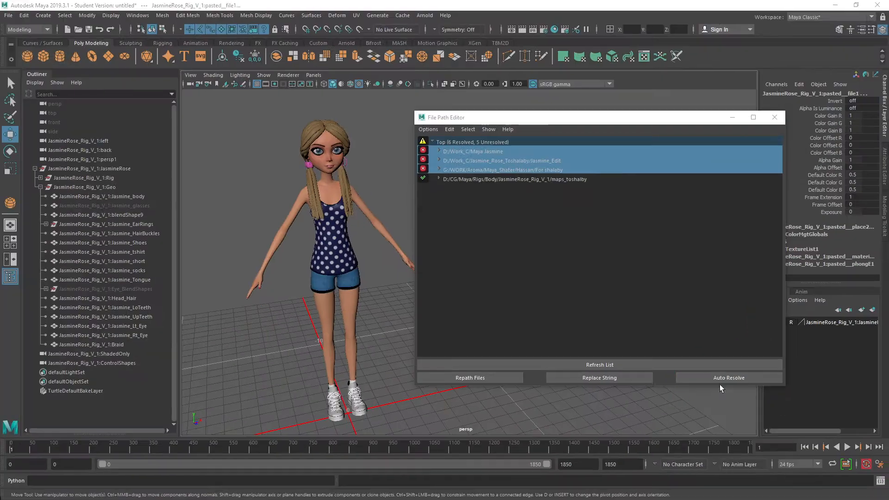
Step: Close the File Path Editor and inspect the textured character from different angles
left_click(774, 117)
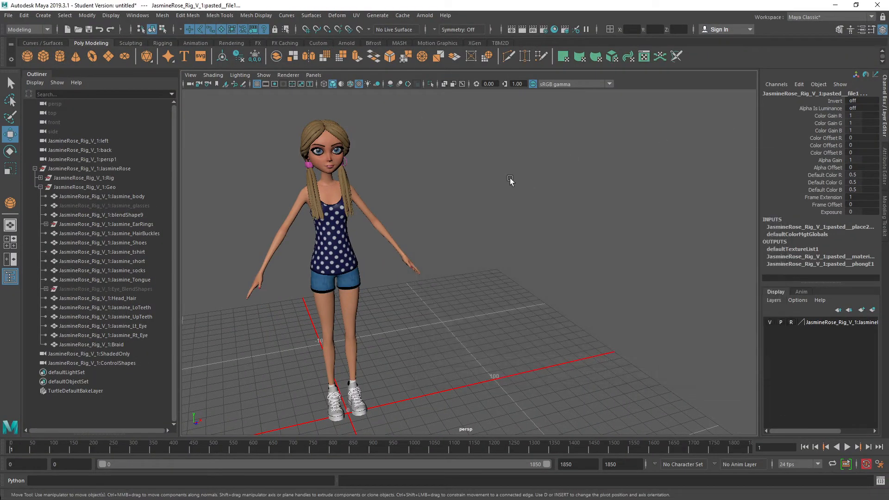
left_click_drag(422, 222, 452, 245, "alt")
left_click_drag(470, 247, 491, 223, "alt")
Step: Open the Hypershade, move it clear of the character and select the material assigned to the Jasmine_tshirt mesh
left_click(554, 31)
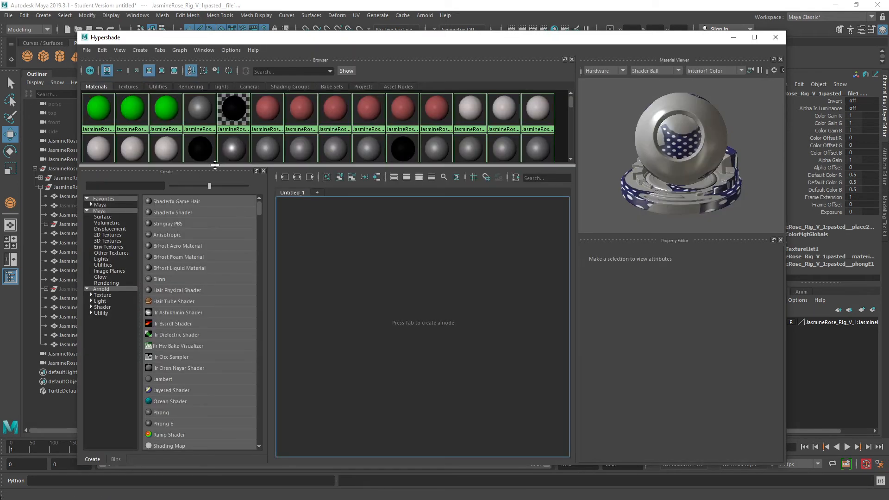
left_click(102, 50)
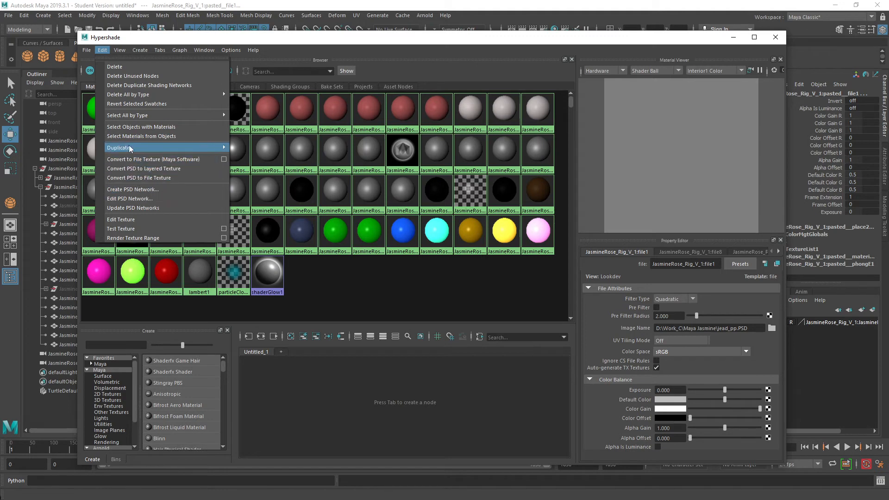
left_click(129, 137)
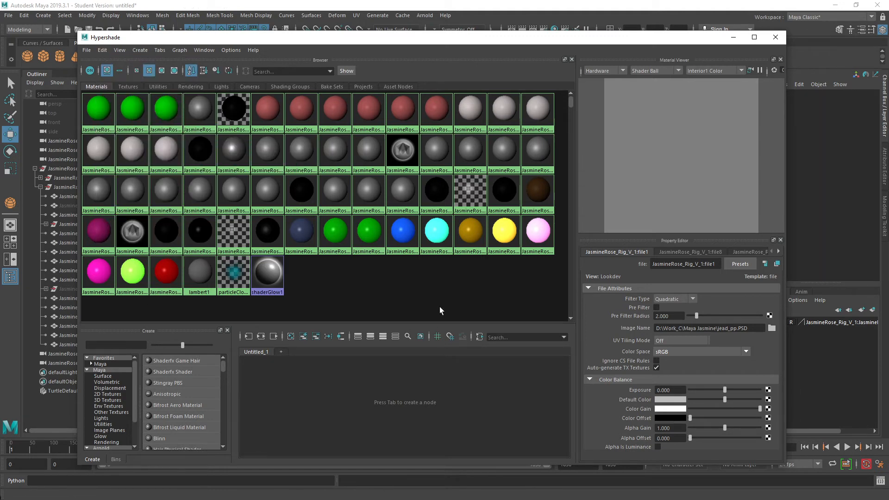
left_click_drag(173, 38, 529, 210)
left_click(116, 252)
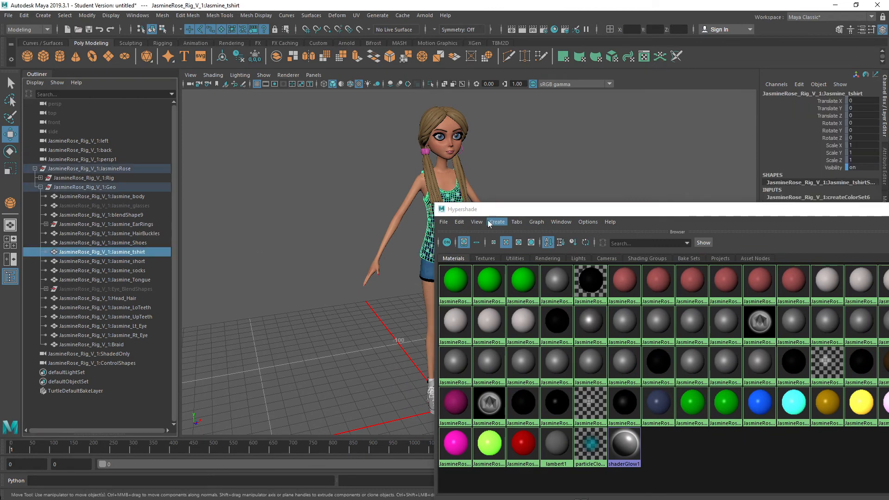
left_click(459, 222)
left_click(506, 308)
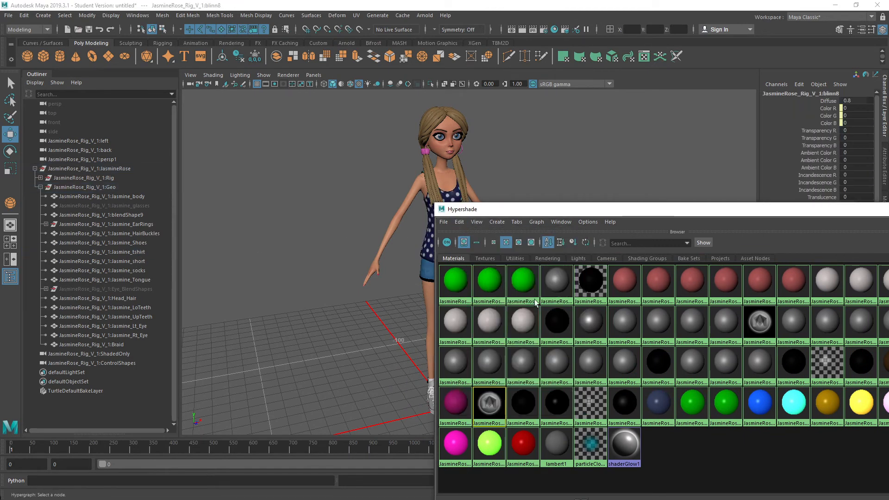
Step: Inspect the image path and source folder of the file texture feeding the T-shirt material's Color, and close the Hypershade
left_click_drag(645, 212, 299, 55)
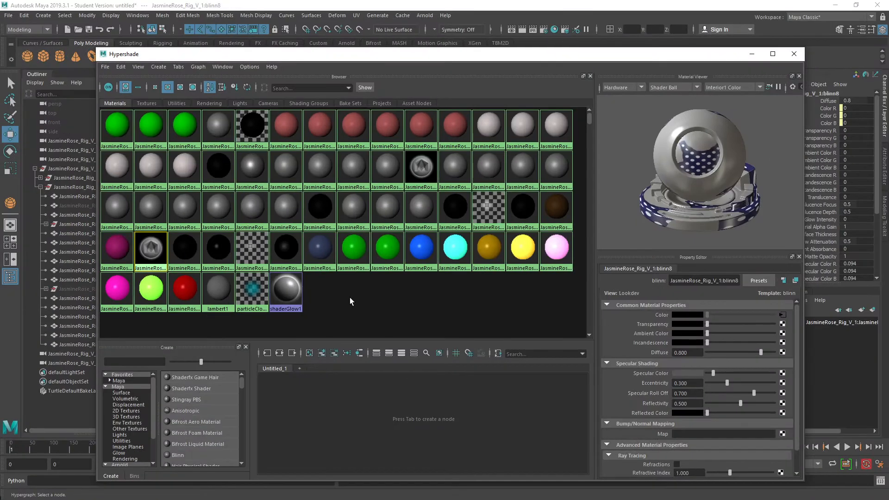
left_click(782, 315)
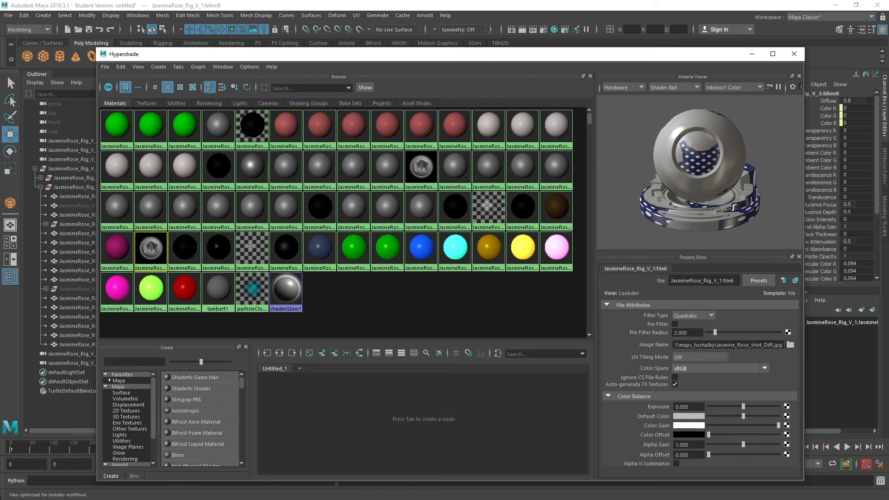
left_click(789, 346)
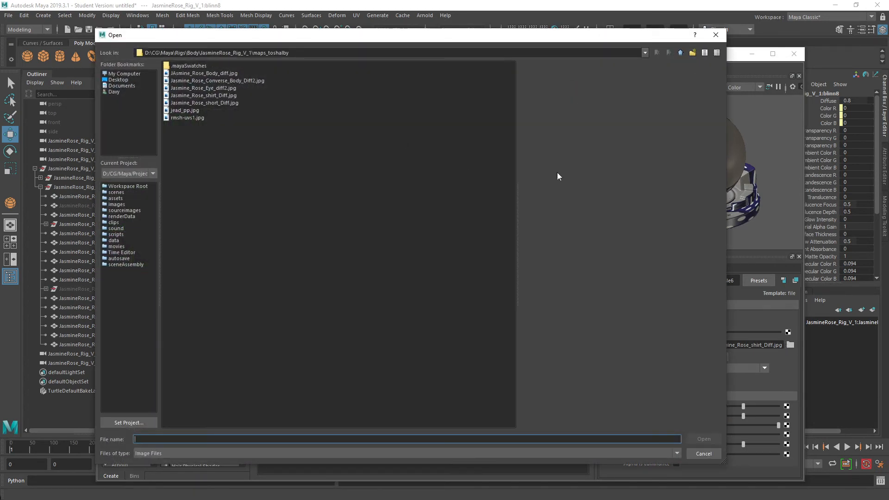
left_click(716, 35)
left_click(741, 345)
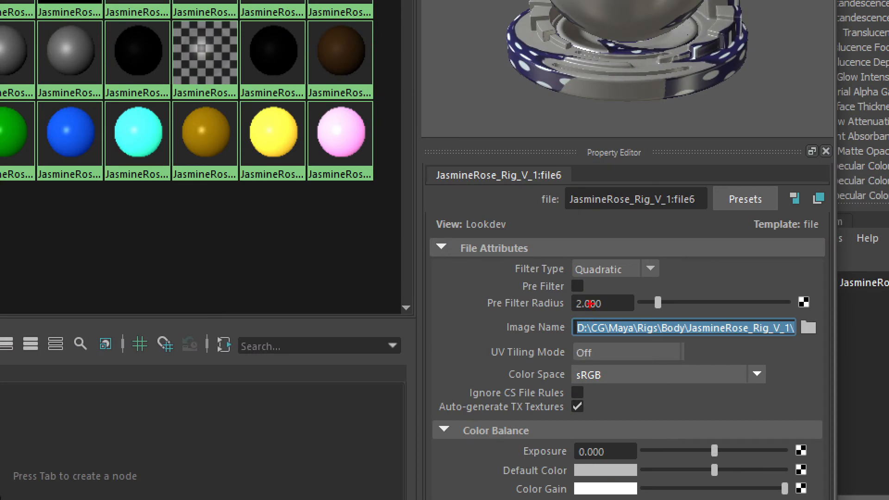
left_click_drag(570, 306, 725, 332)
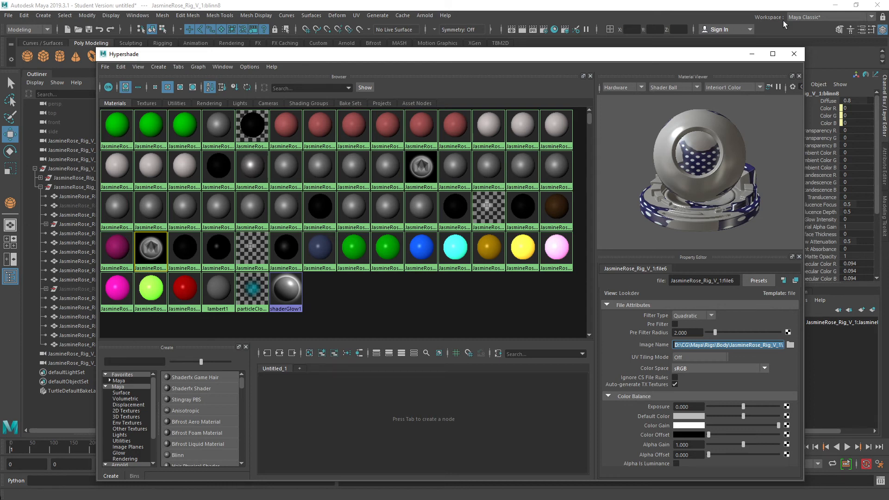
left_click(794, 54)
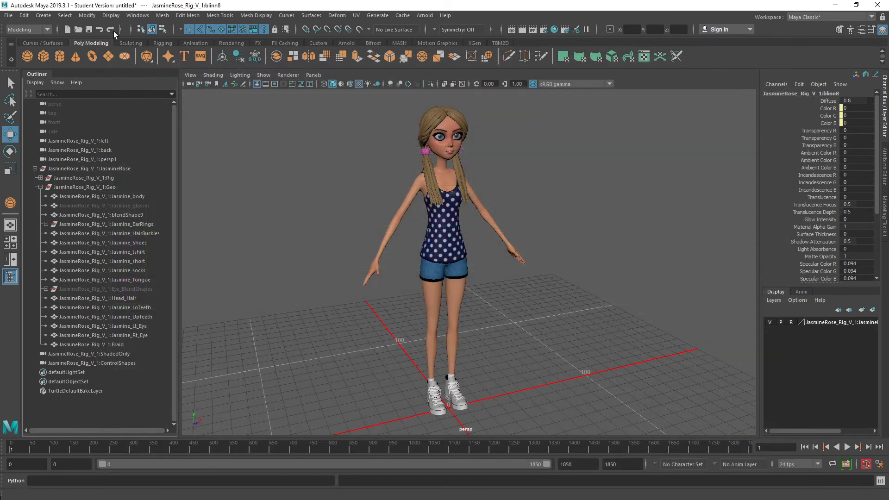
Step: Locate the File Path Editor command, clear the selection and look over the textured character in the viewport
left_click(139, 16)
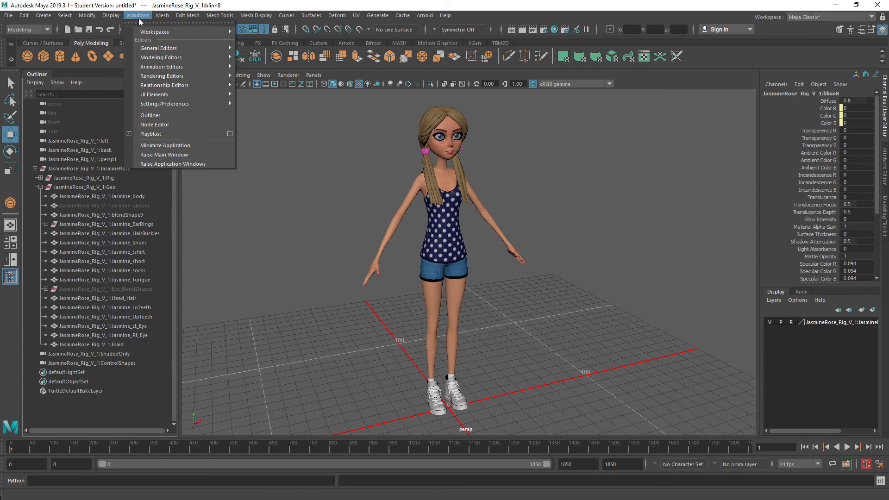
mouse_move(170, 49)
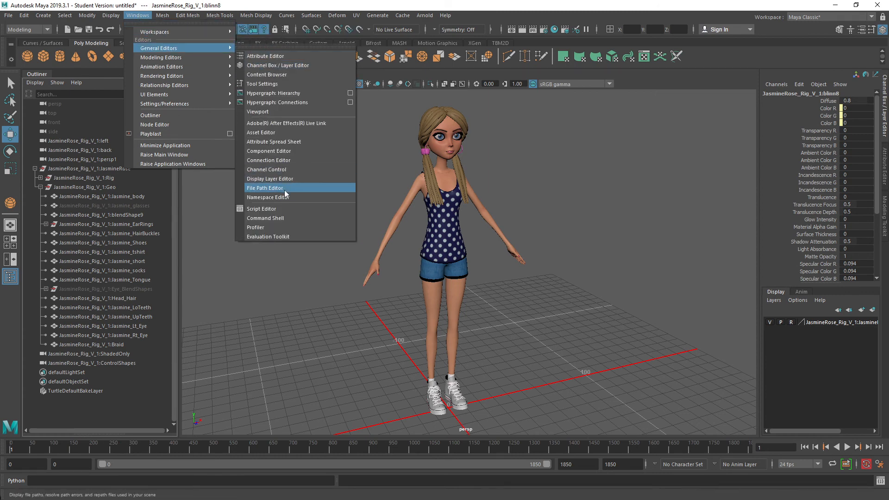
left_click(484, 194)
left_click_drag(479, 196, 426, 218, "alt")
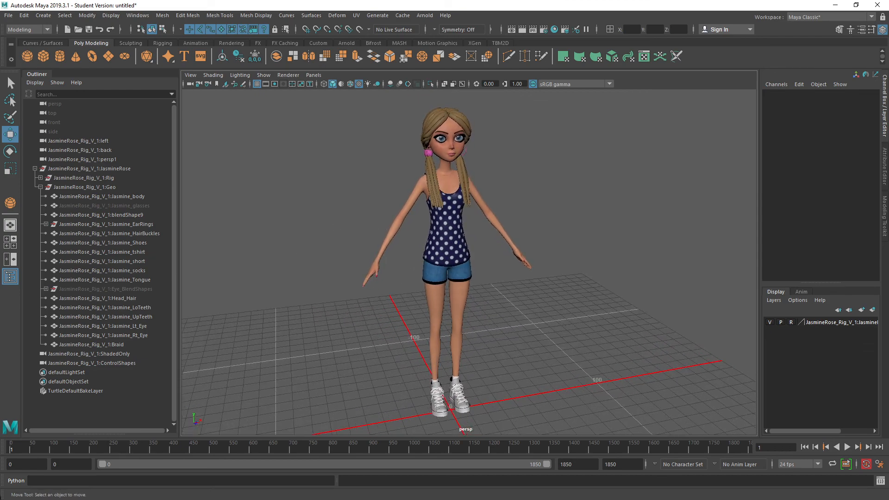